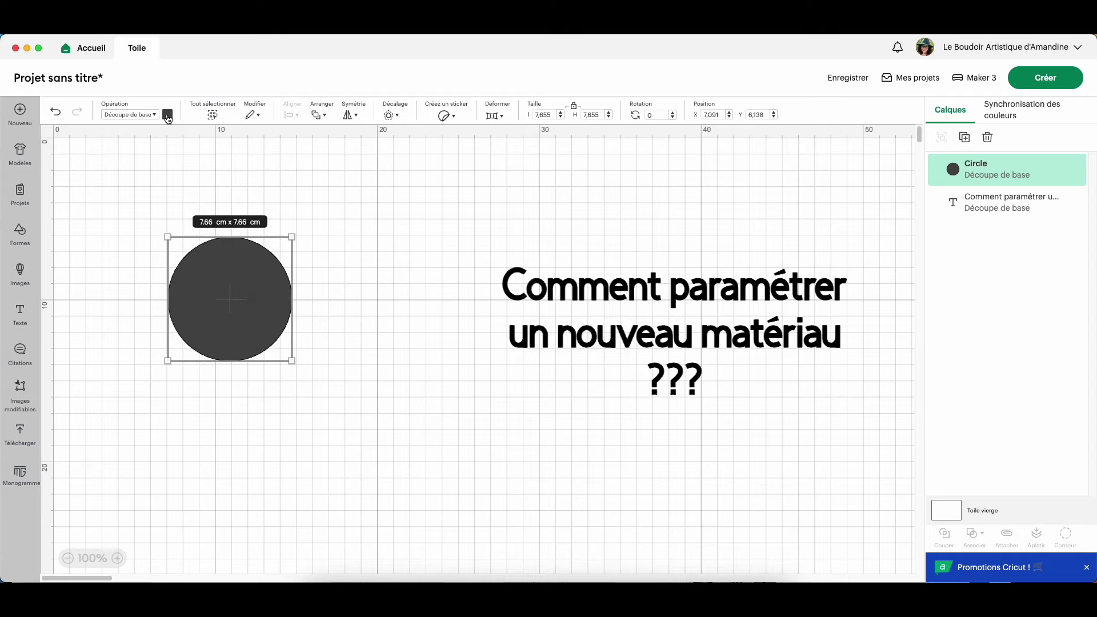
Step: Recolour the dark grey circle to light red from the material colour palette
left_click(167, 115)
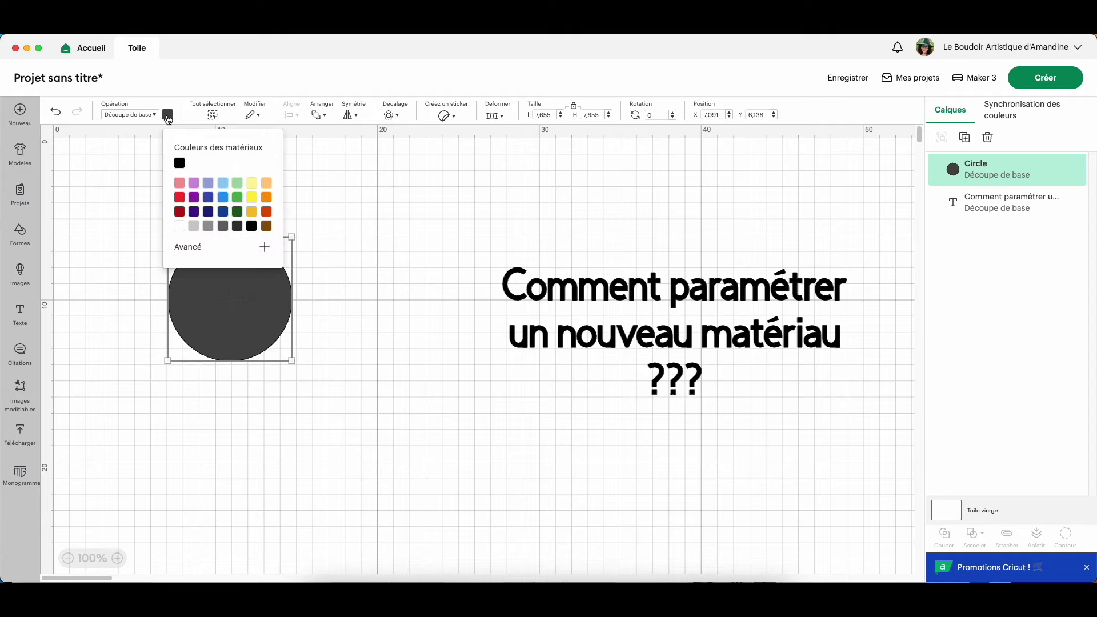
left_click(179, 183)
left_click(370, 375)
Step: Enlarge the circle to about 10 cm in diameter and shift it slightly down and to the right on the canvas
left_click_drag(238, 300, 268, 322)
left_click_drag(323, 384, 362, 412)
left_click_drag(274, 334, 280, 338)
left_click(472, 349)
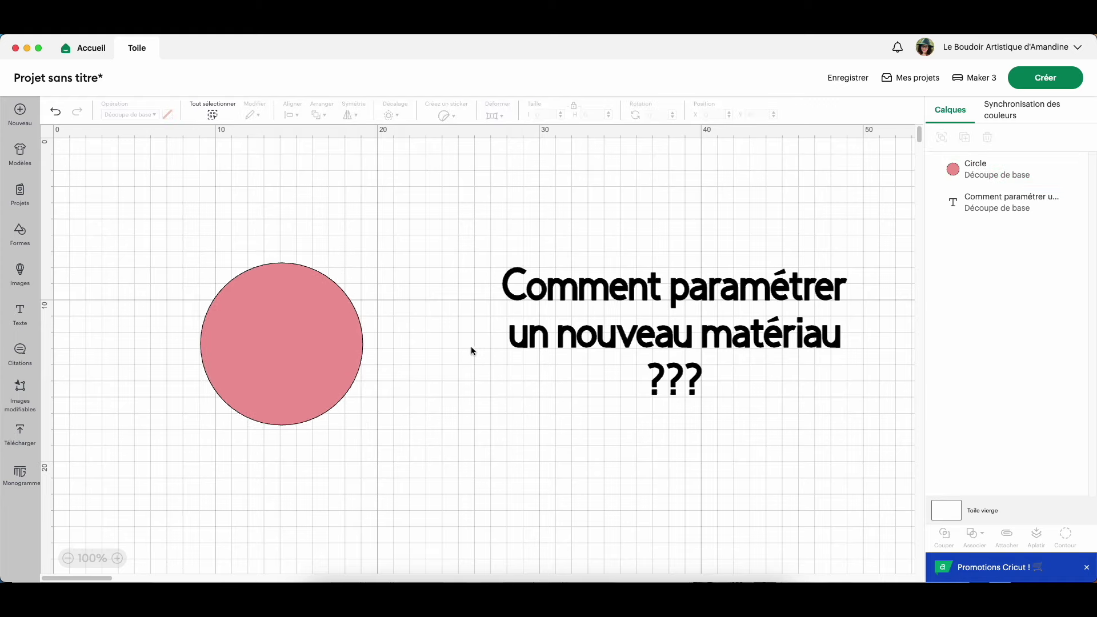
Step: Hide the "Comment paramétrer un nouveau matériau ???" text layer and move the circle towards the middle of the canvas
left_click(665, 347)
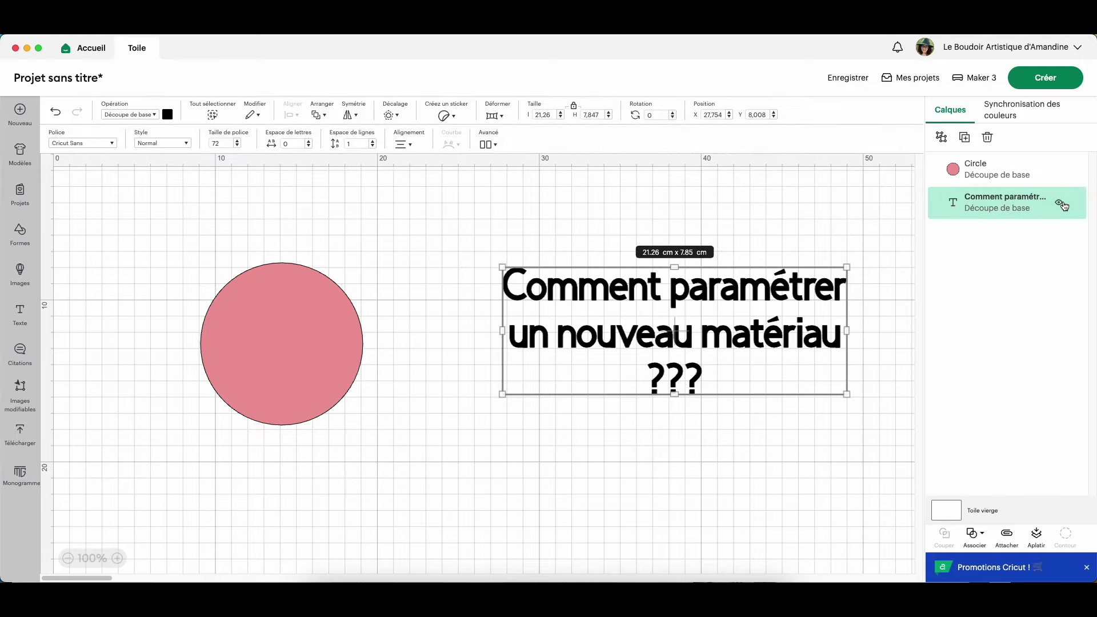
left_click(1061, 204)
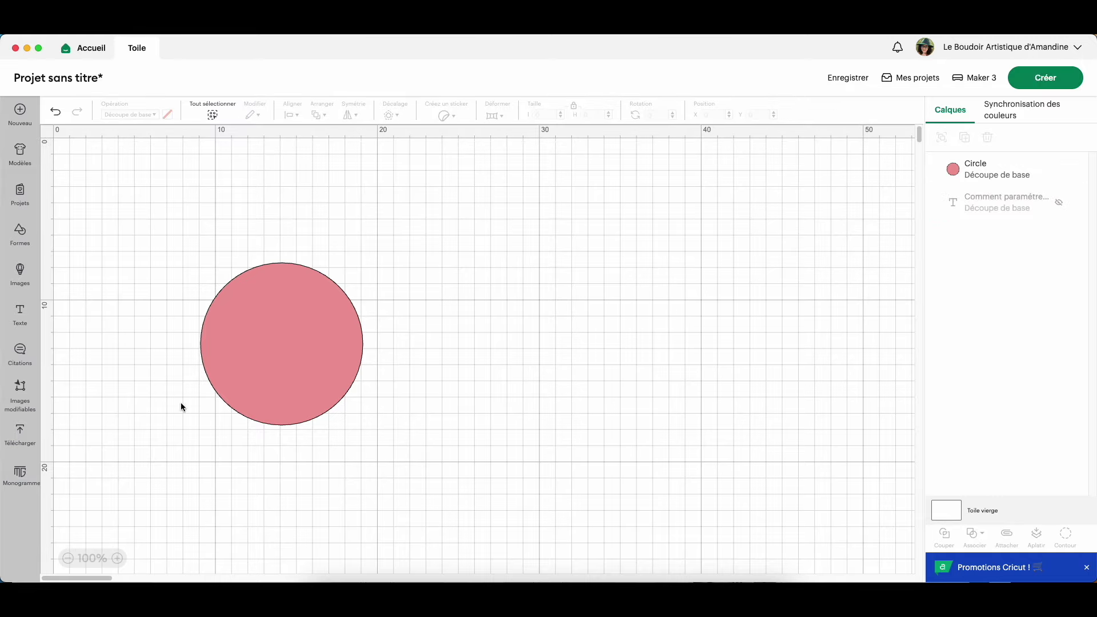
left_click_drag(290, 362, 451, 371)
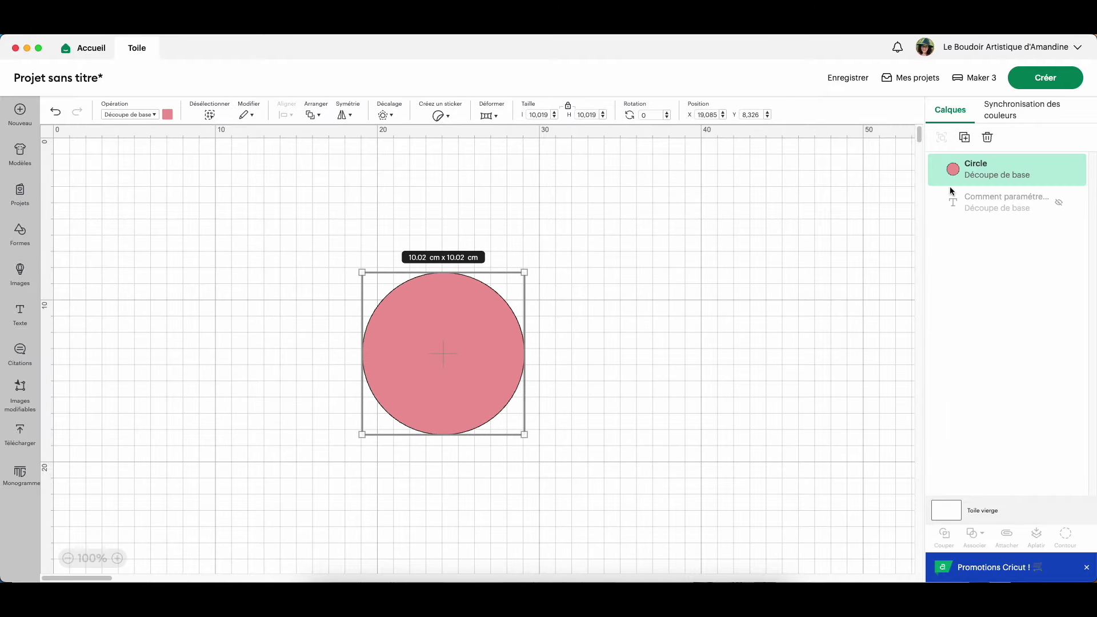
Step: Send the circle to be cut without saving the project, and continue past the mat preview to the material setup
left_click(1046, 78)
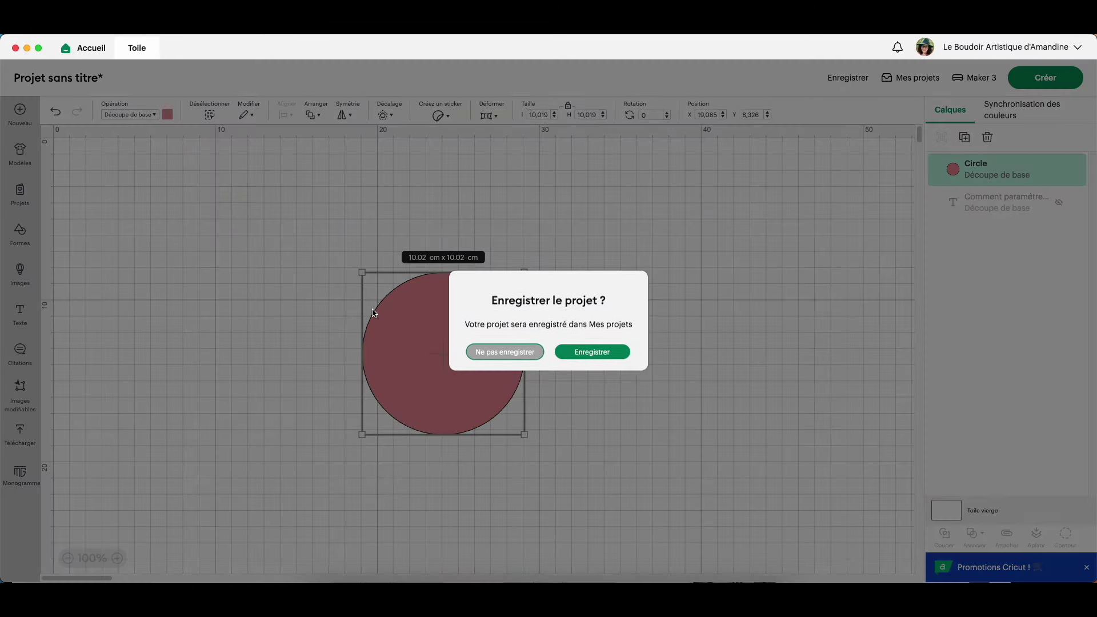
left_click(505, 353)
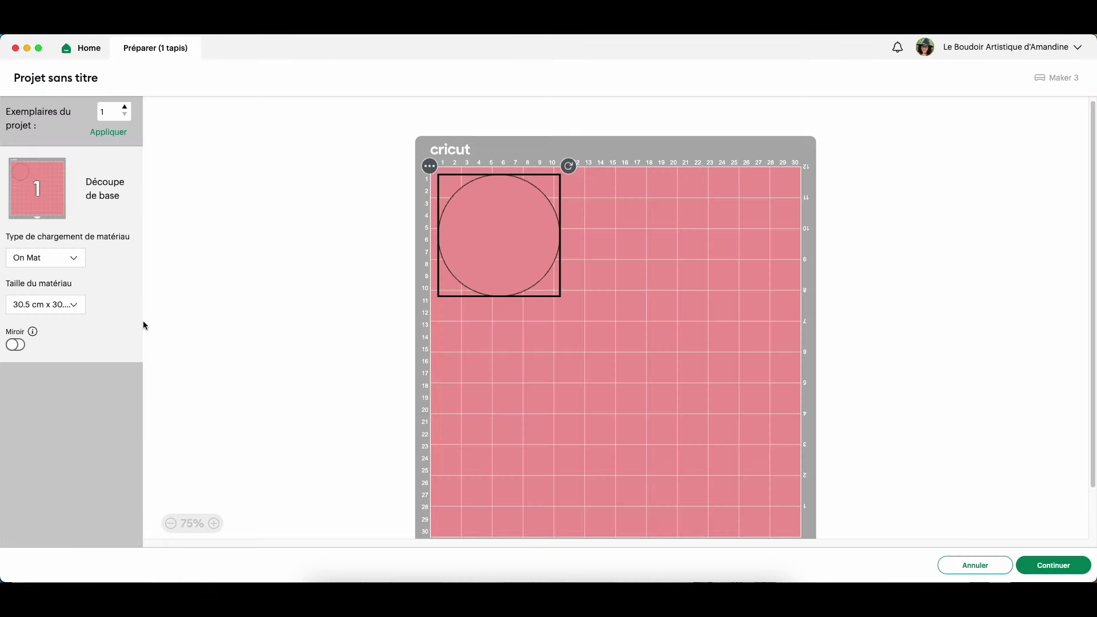
left_click(1050, 566)
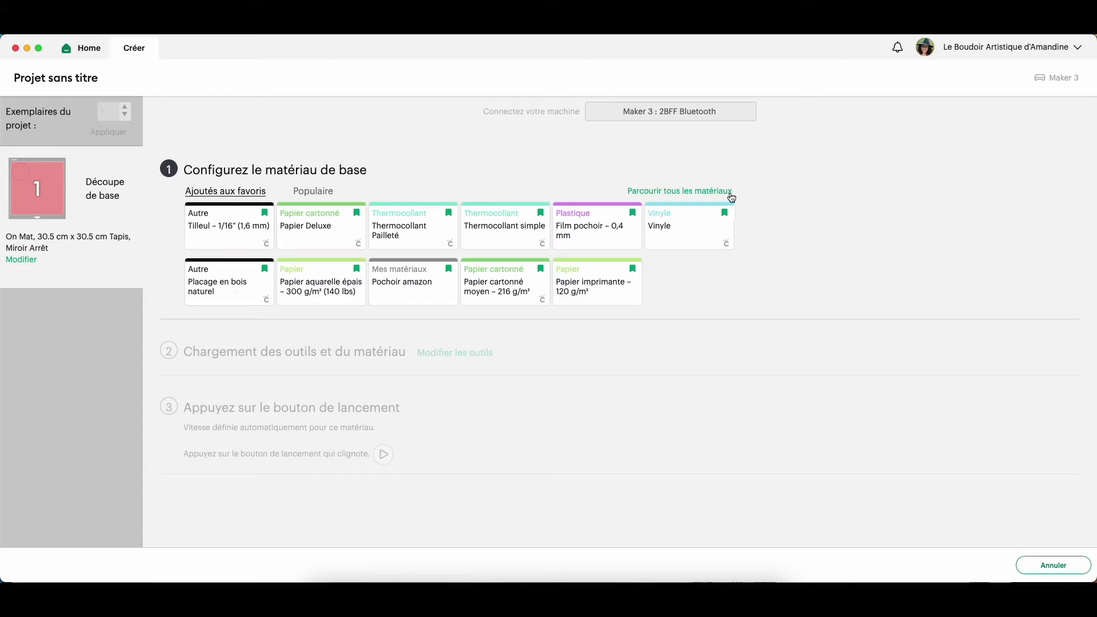
Step: Browse all materials and open the material settings with the custom materials table
left_click(703, 196)
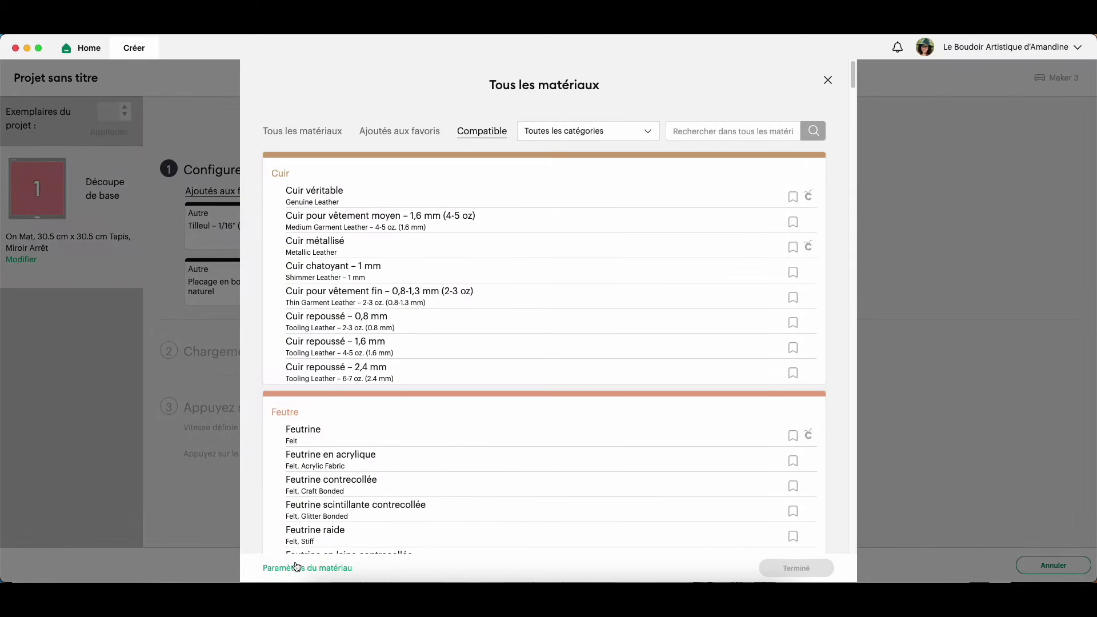
left_click(334, 568)
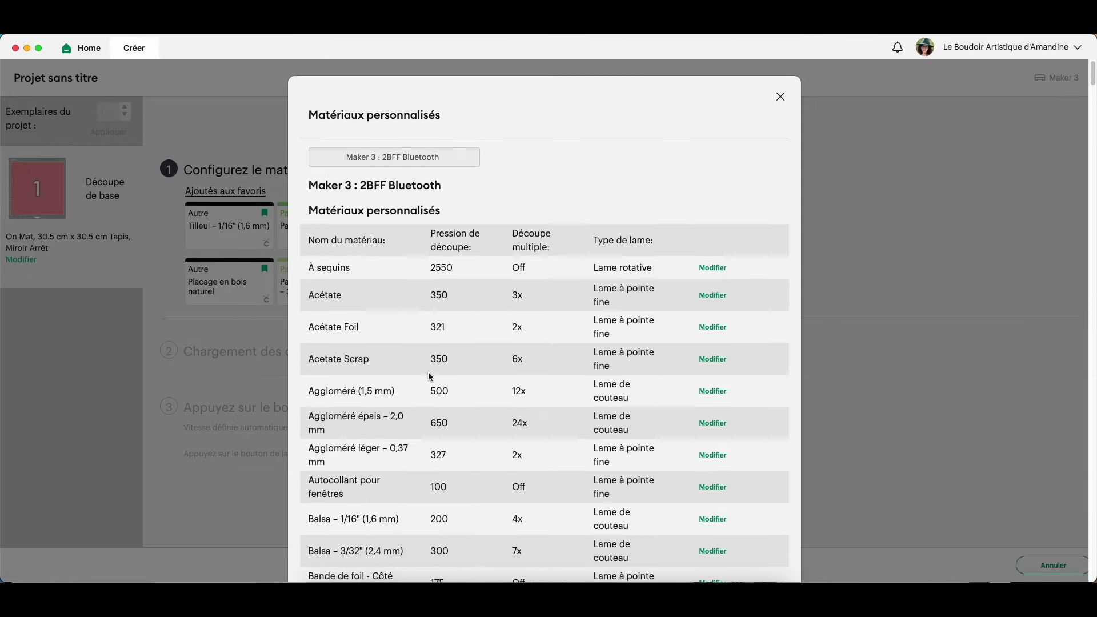
Step: Examine the custom materials table from start to end, including cutting pressure, multi-cut and blade type
scroll(430, 389, "down", 2)
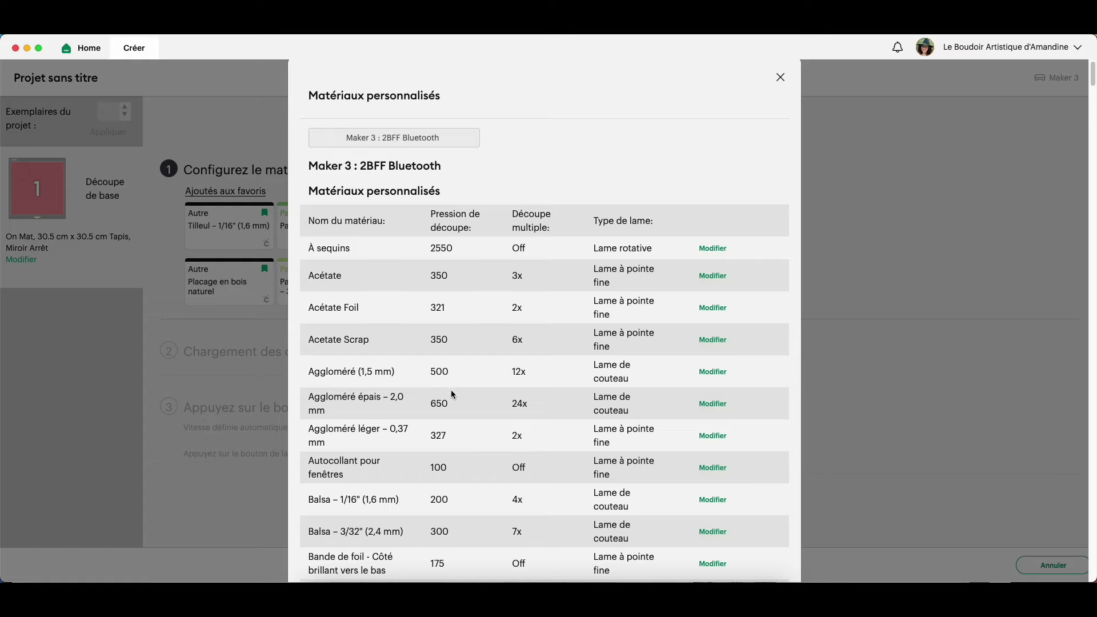
scroll(478, 399, "down", 5)
scroll(480, 401, "down", 15)
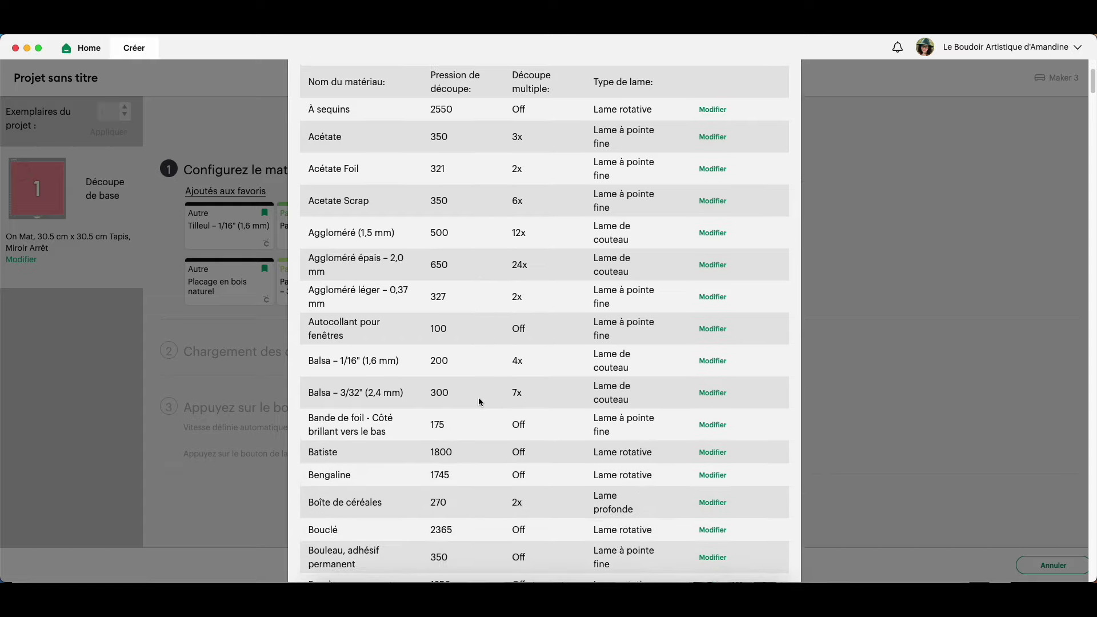
scroll(479, 400, "down", 5)
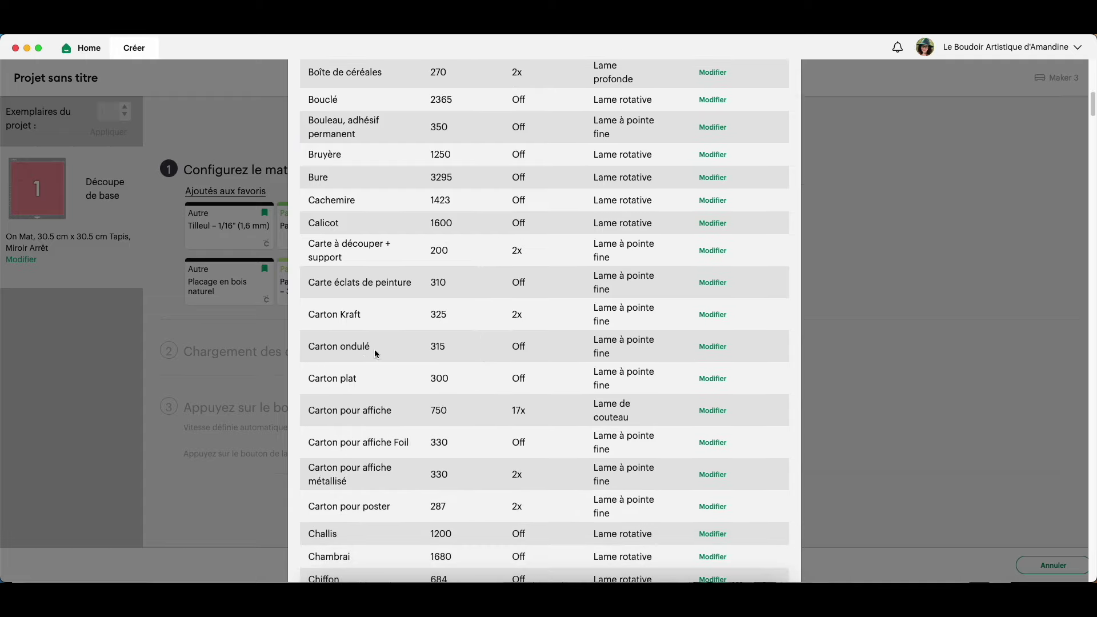
scroll(469, 379, "down", 10)
scroll(469, 380, "down", 13)
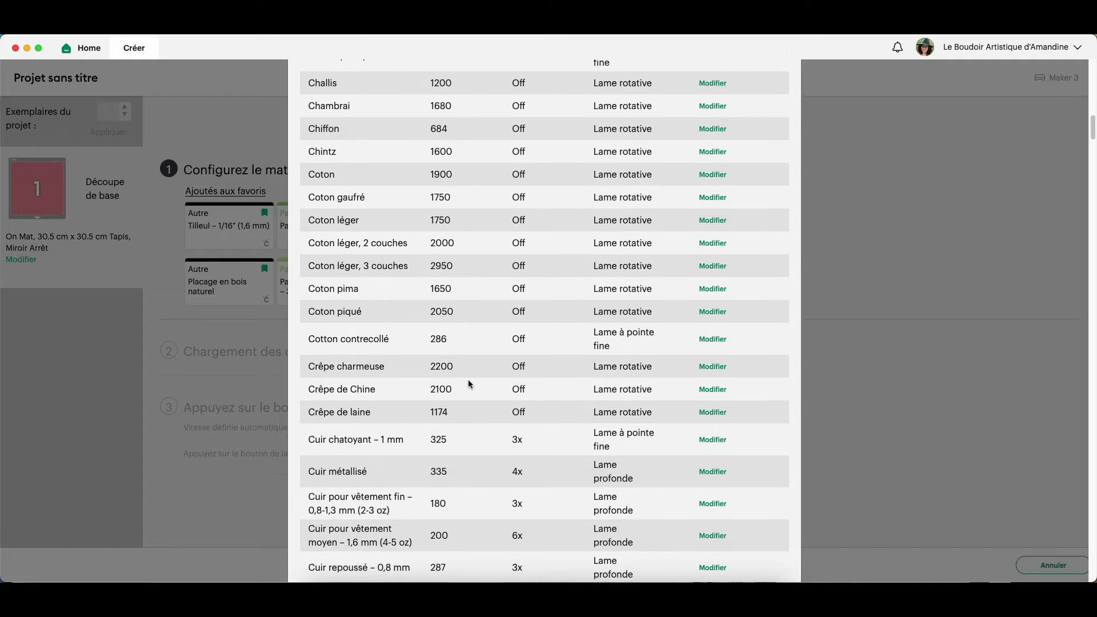
scroll(464, 426, "down", 17)
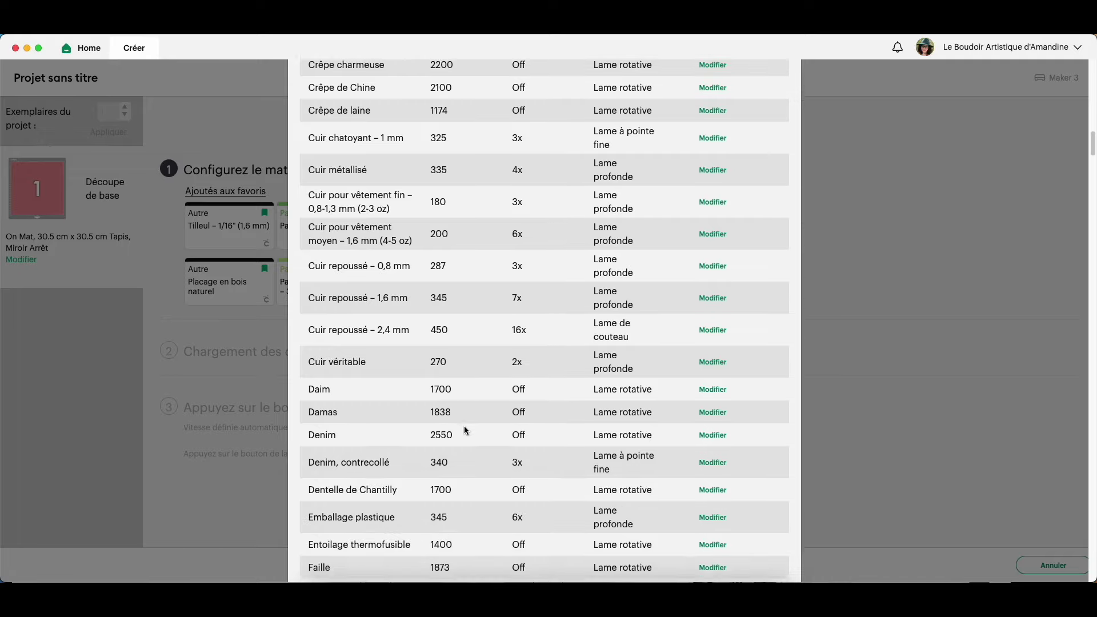
scroll(394, 435, "down", 2)
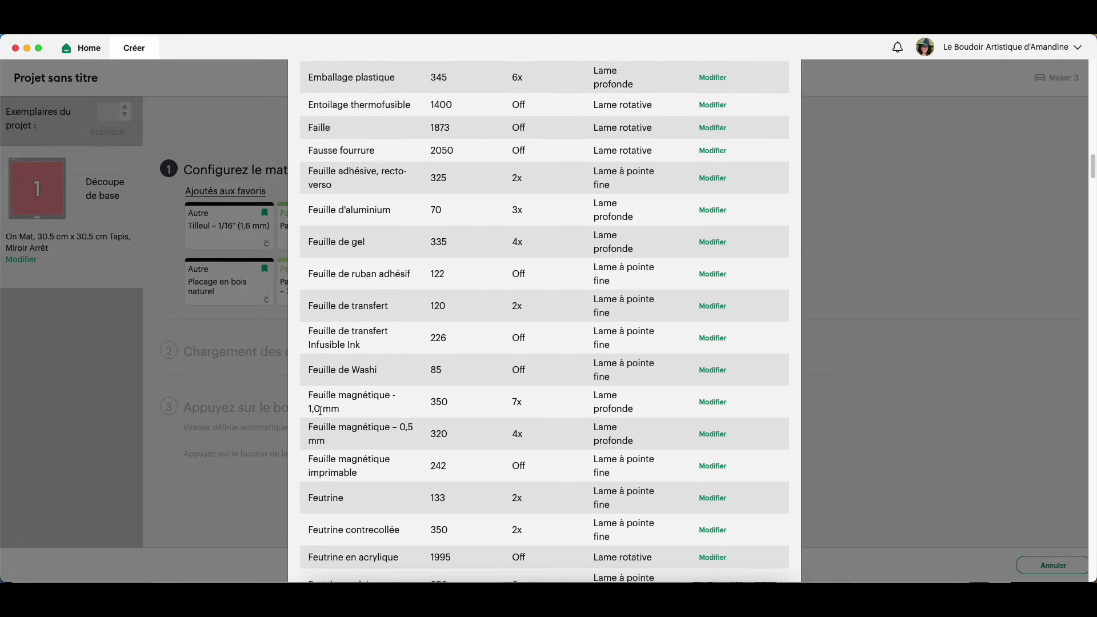
scroll(469, 443, "down", 1)
scroll(468, 444, "down", 15)
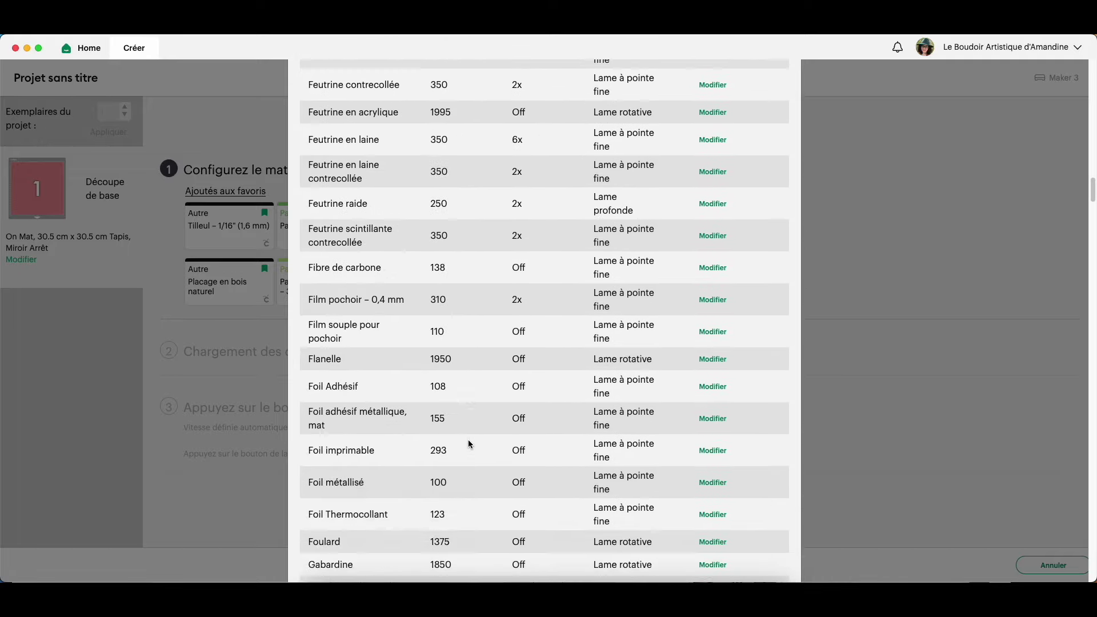
scroll(398, 452, "down", 17)
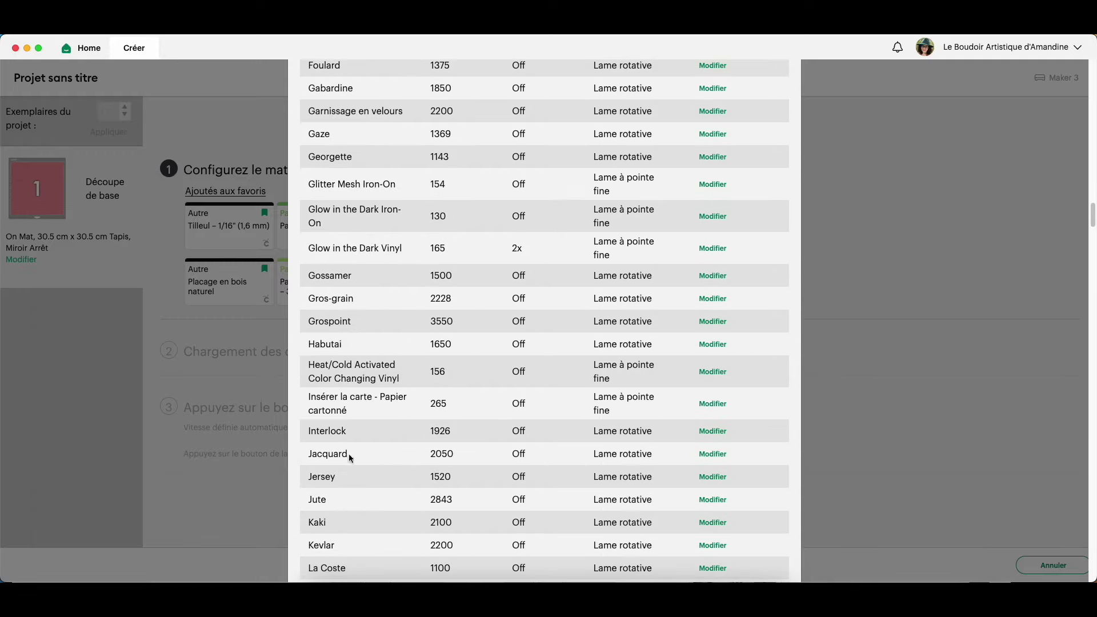
scroll(456, 454, "down", 20)
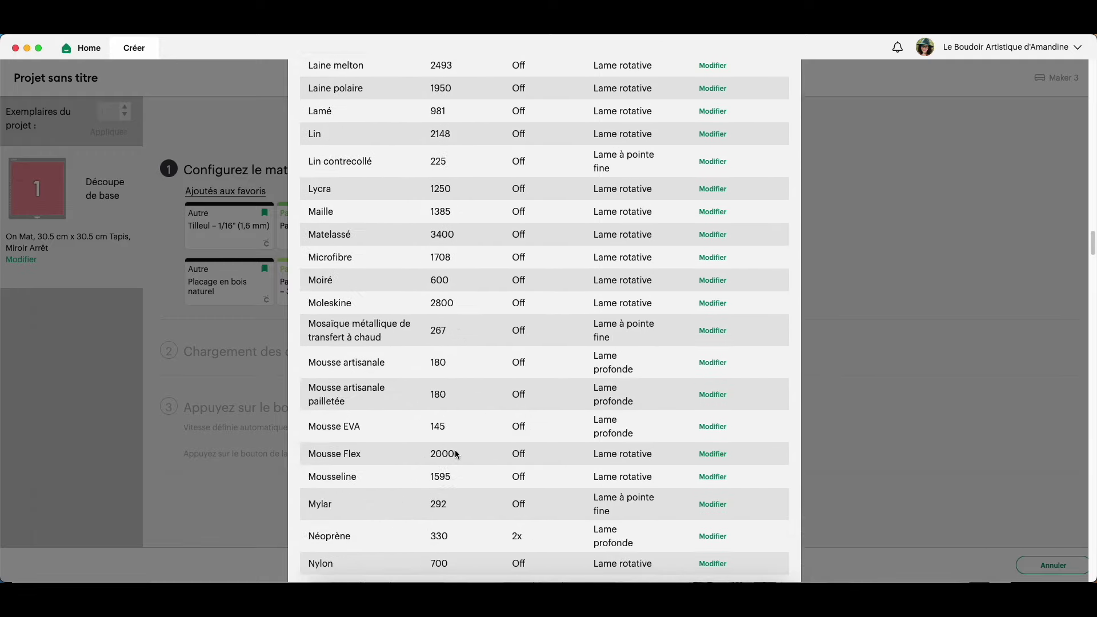
scroll(456, 455, "down", 9)
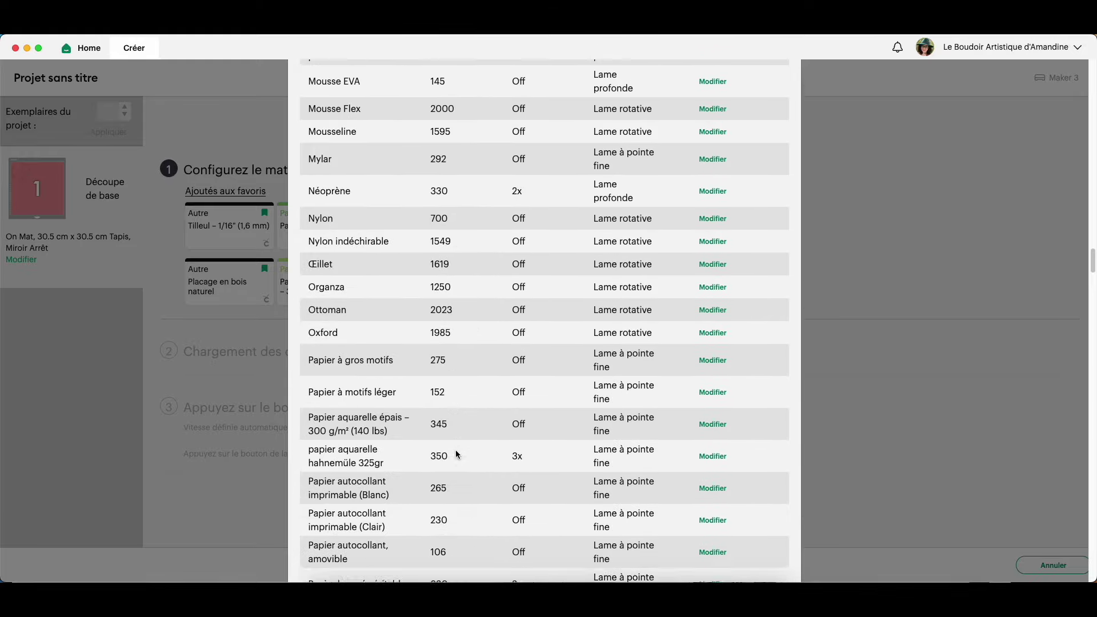
scroll(457, 449, "down", 10)
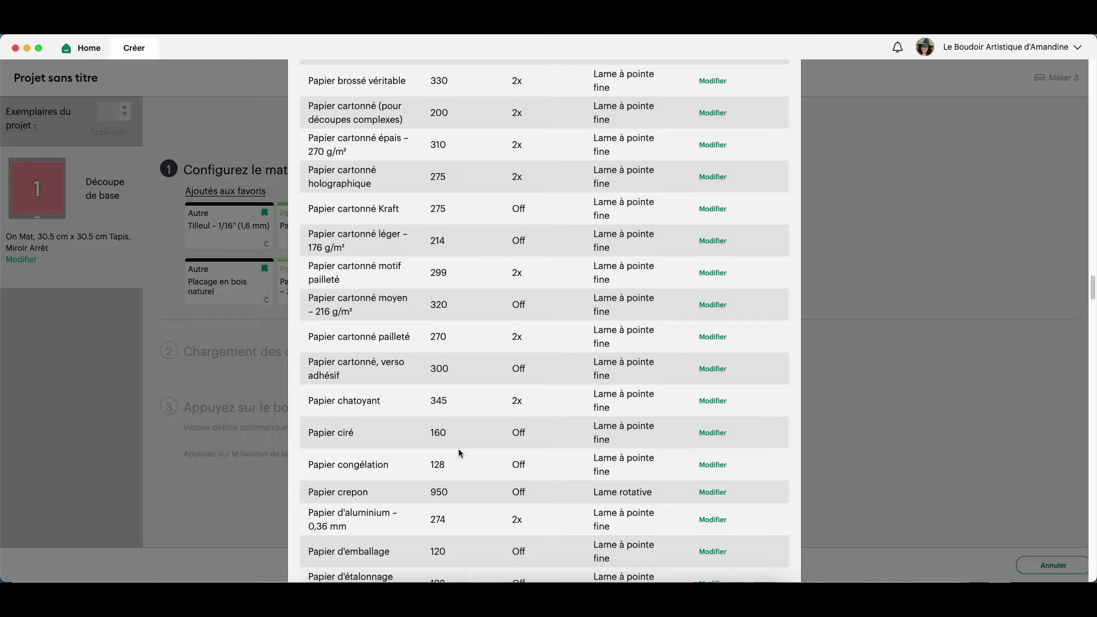
scroll(459, 453, "down", 20)
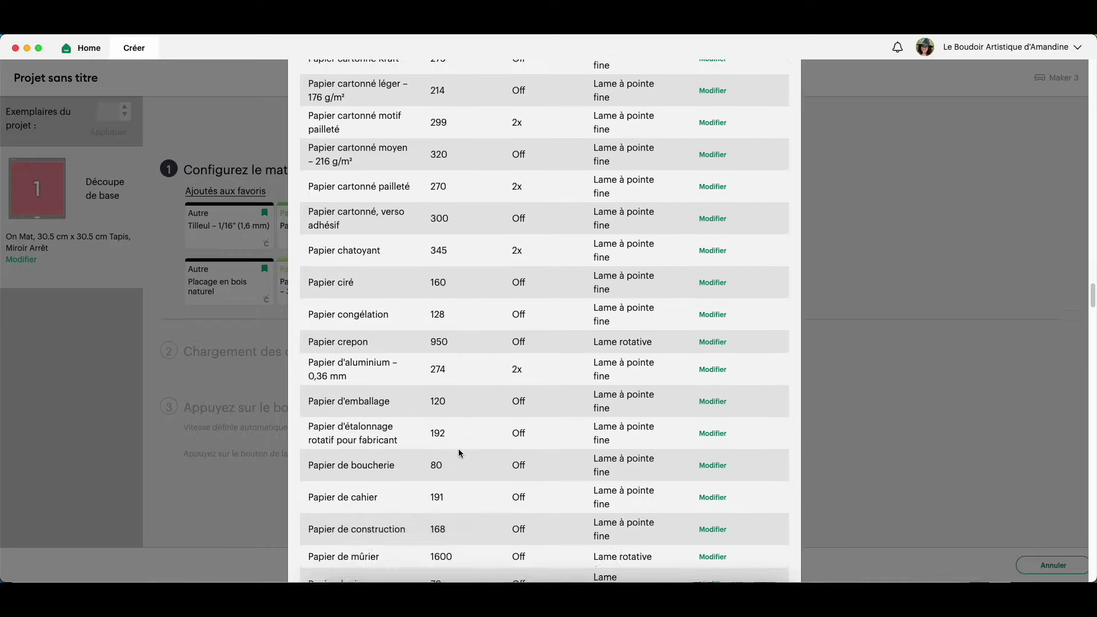
scroll(458, 447, "down", 20)
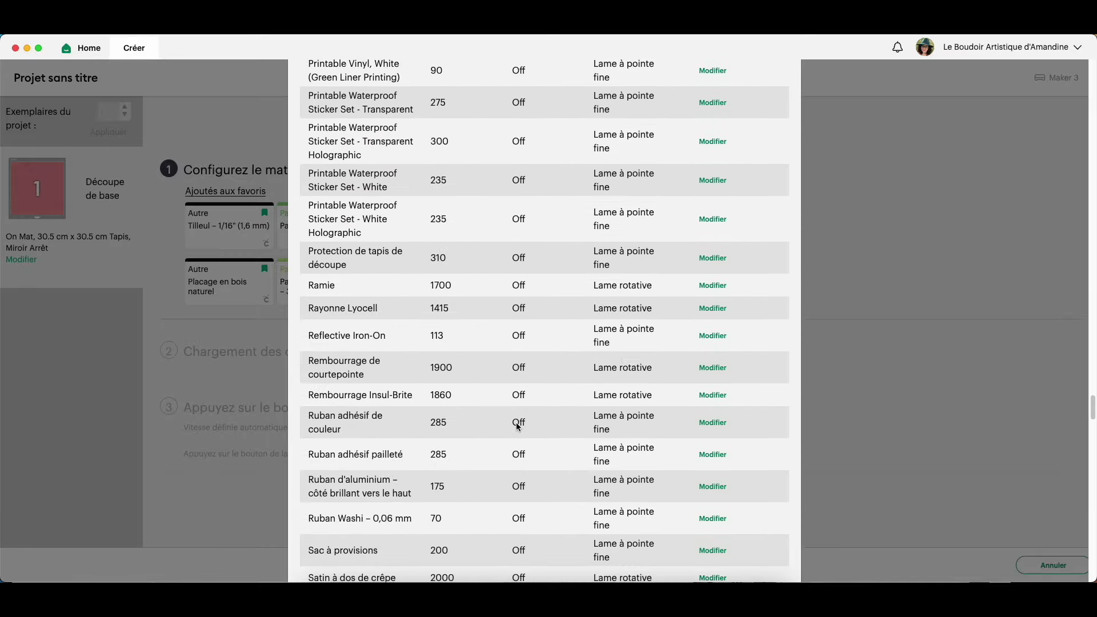
scroll(518, 424, "down", 20)
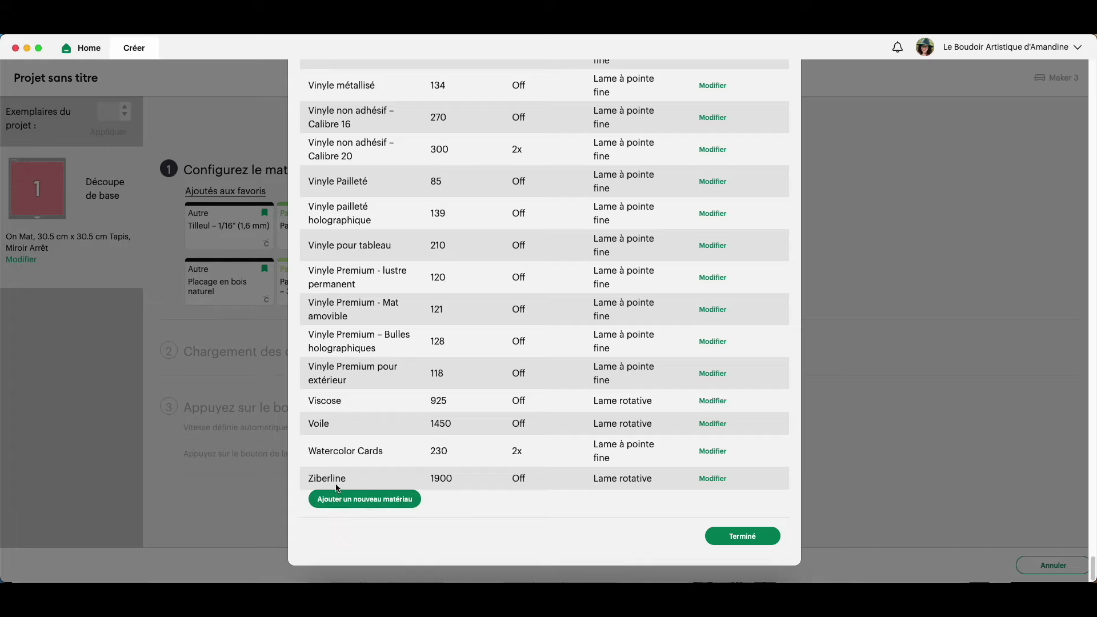
Step: Add a new custom material named "Nouveau matos" and save it
left_click(372, 500)
scroll(458, 509, "down", 3)
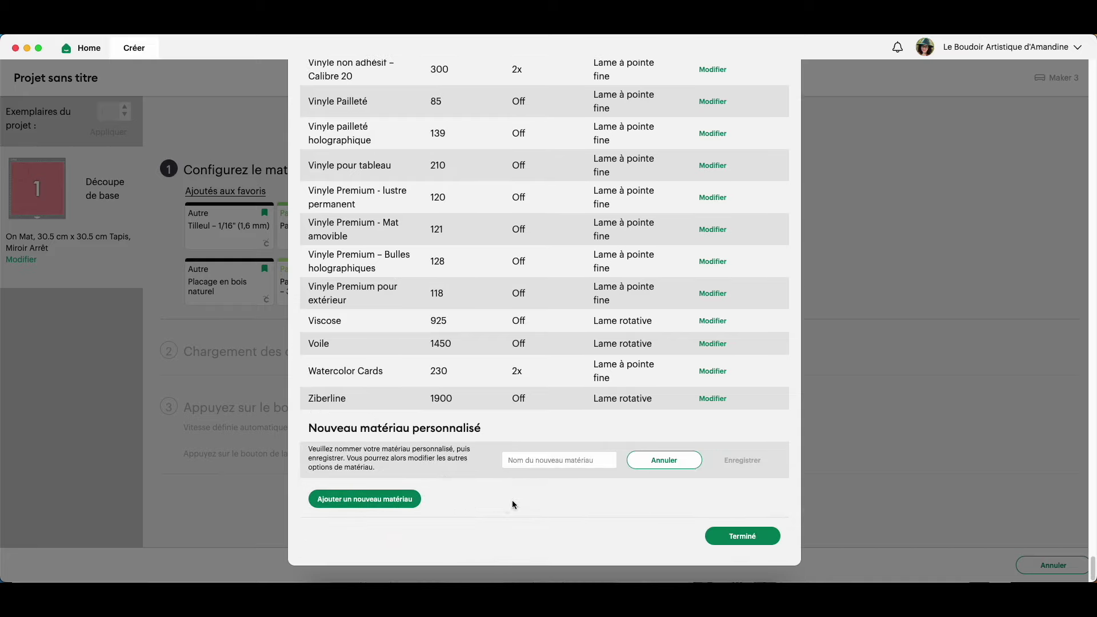
left_click(520, 461)
type("Nouveau matos")
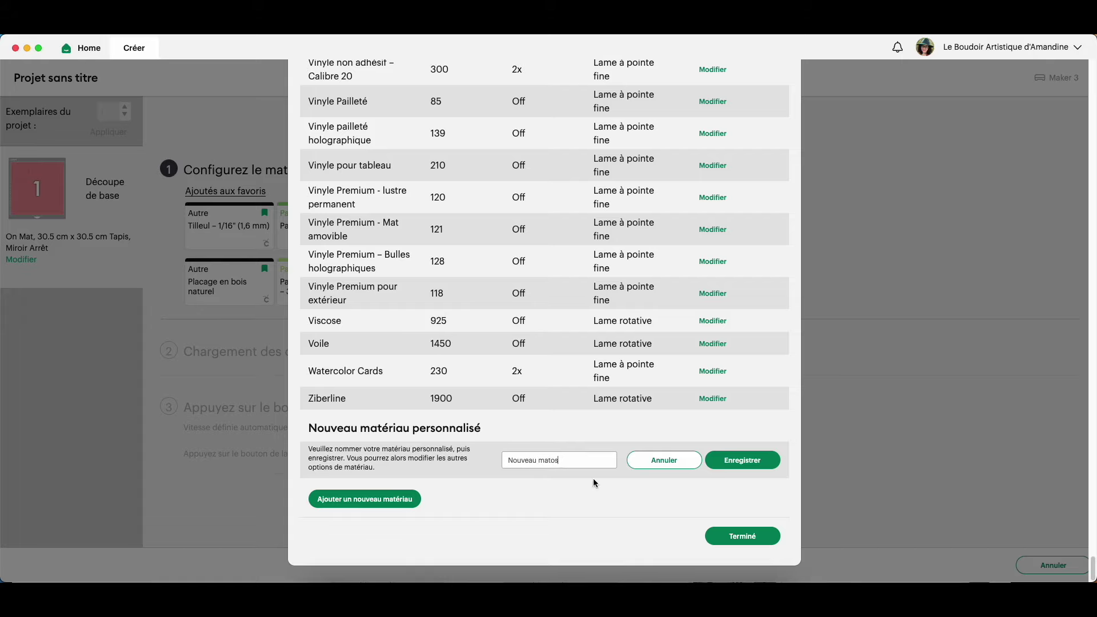
left_click(742, 460)
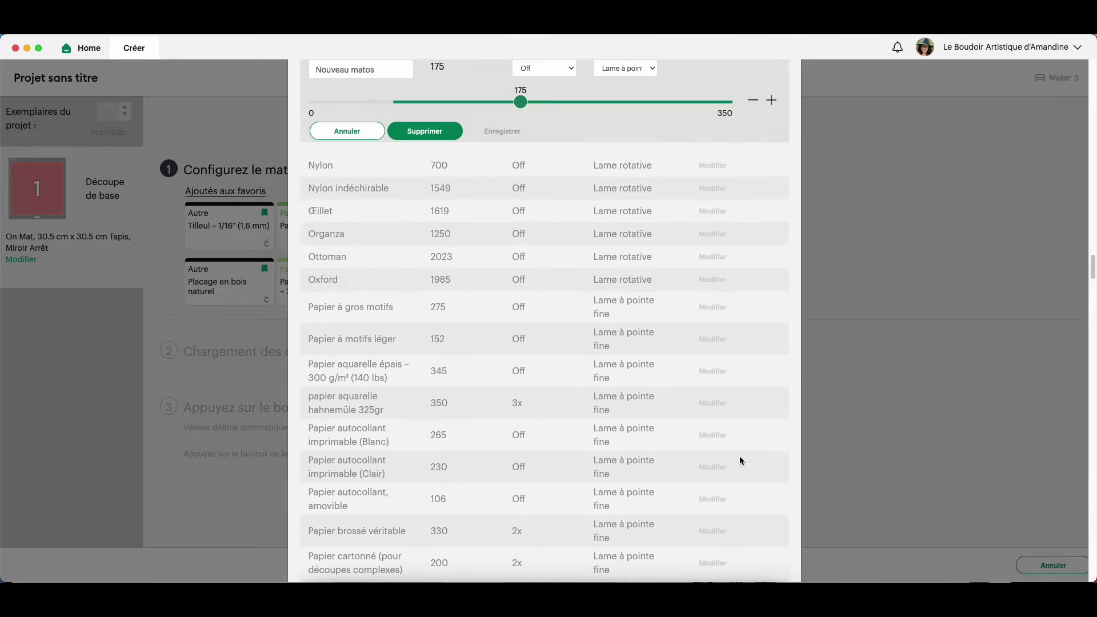
Step: Lower the cutting pressure of Nouveau matos to 165
scroll(575, 338, "up", 5)
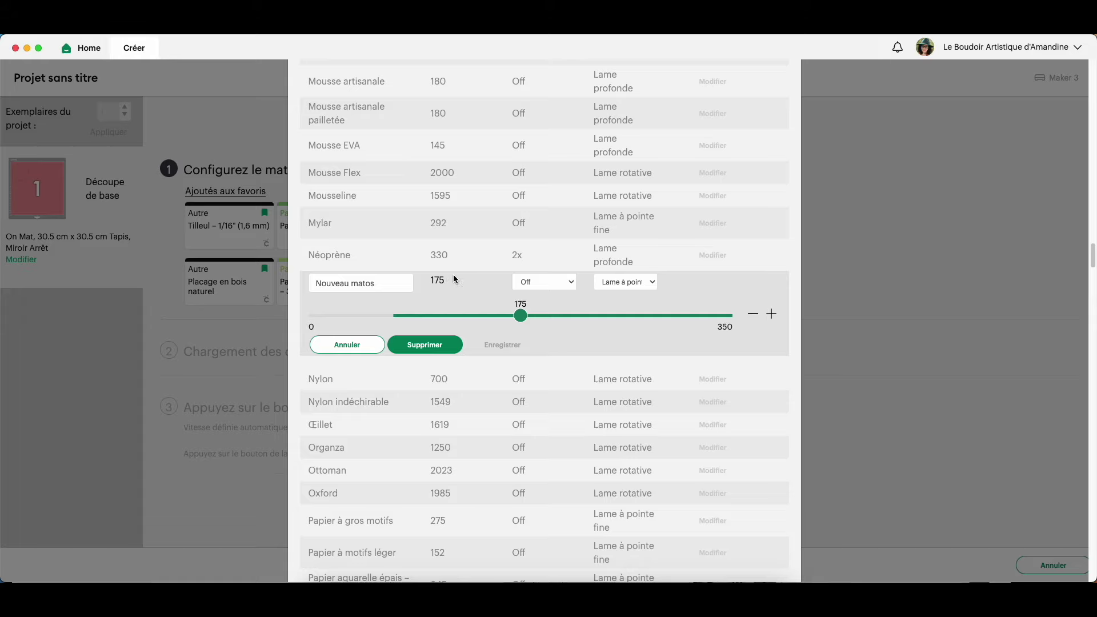
mouse_move(522, 317)
left_mouse_down()
mouse_move(447, 319)
mouse_move(588, 318)
mouse_move(509, 320)
left_mouse_up()
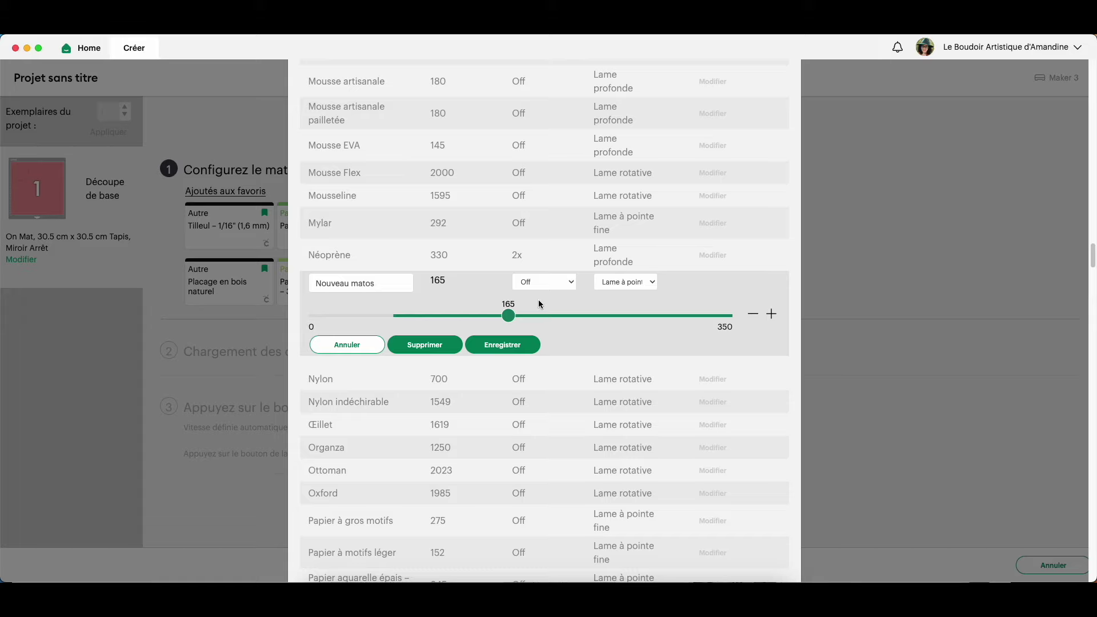
Step: Examine the multi-cut options and blade types offered for Nouveau matos without choosing different ones
left_click(571, 285)
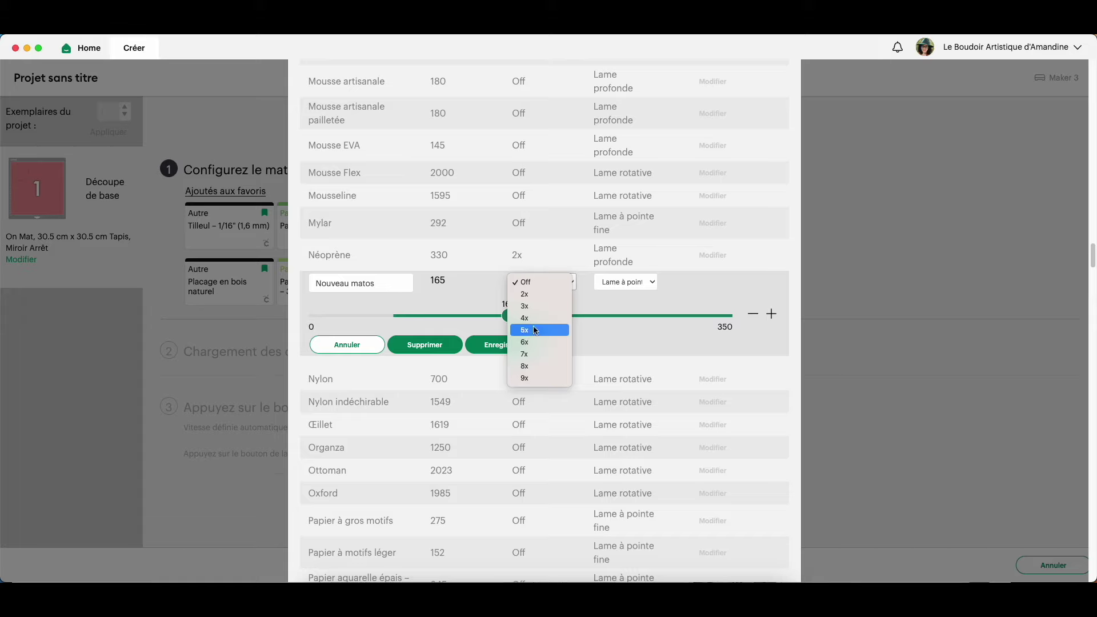
left_click(591, 292)
left_click(655, 283)
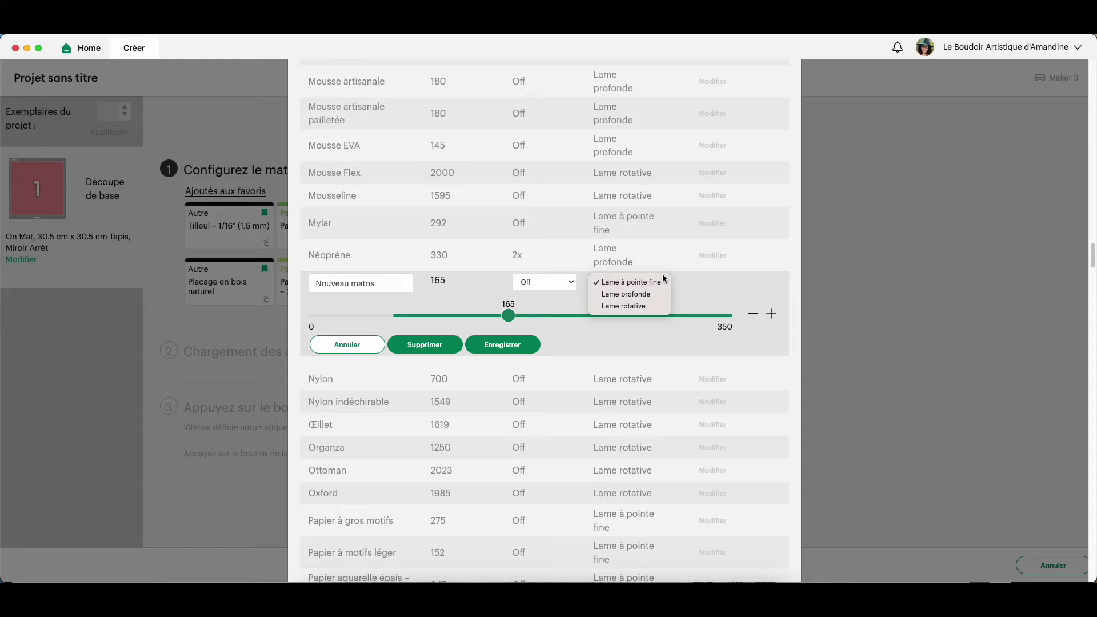
left_click(716, 280)
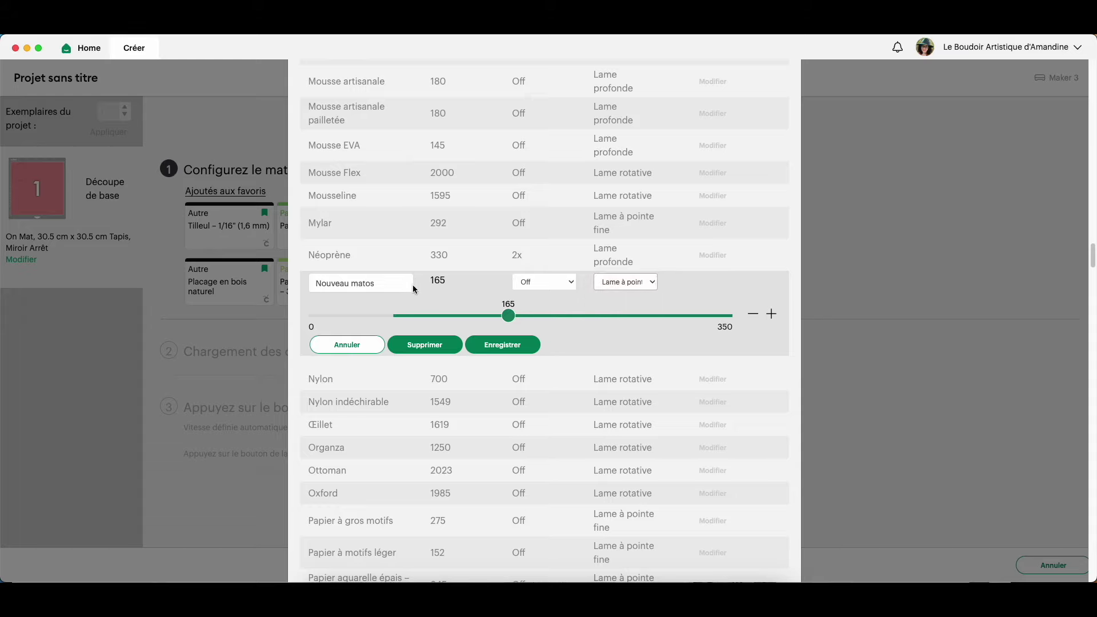
Step: Set the cutting pressure of Nouveau matos to 212 and save the material's settings
left_click_drag(510, 317, 566, 319)
left_click(514, 346)
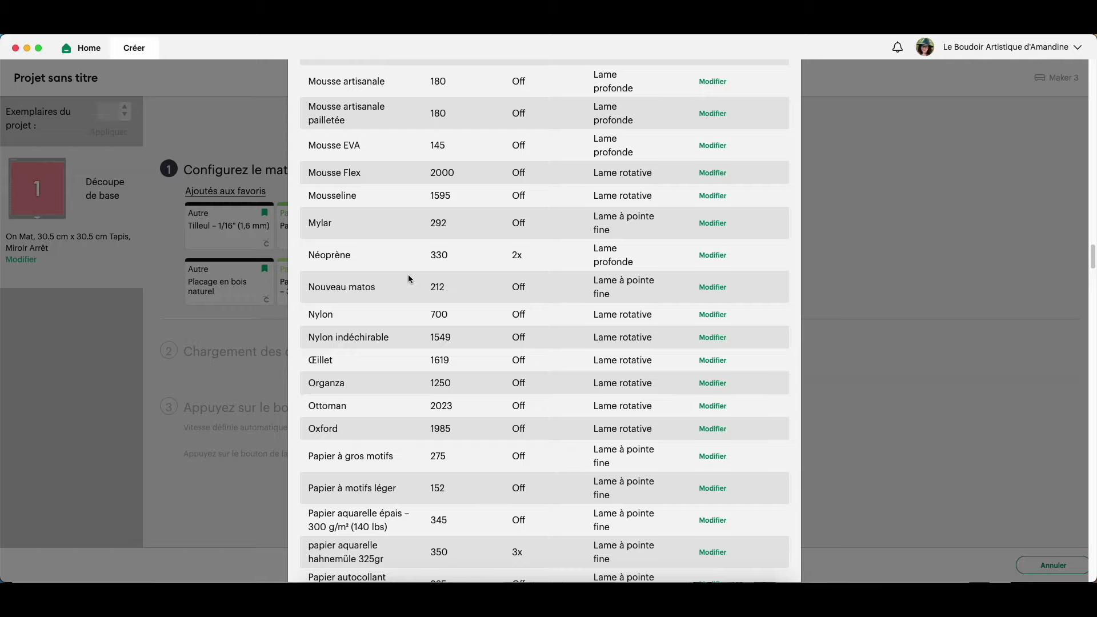
Step: Leave the custom materials settings and open the full materials list again
left_click(904, 377)
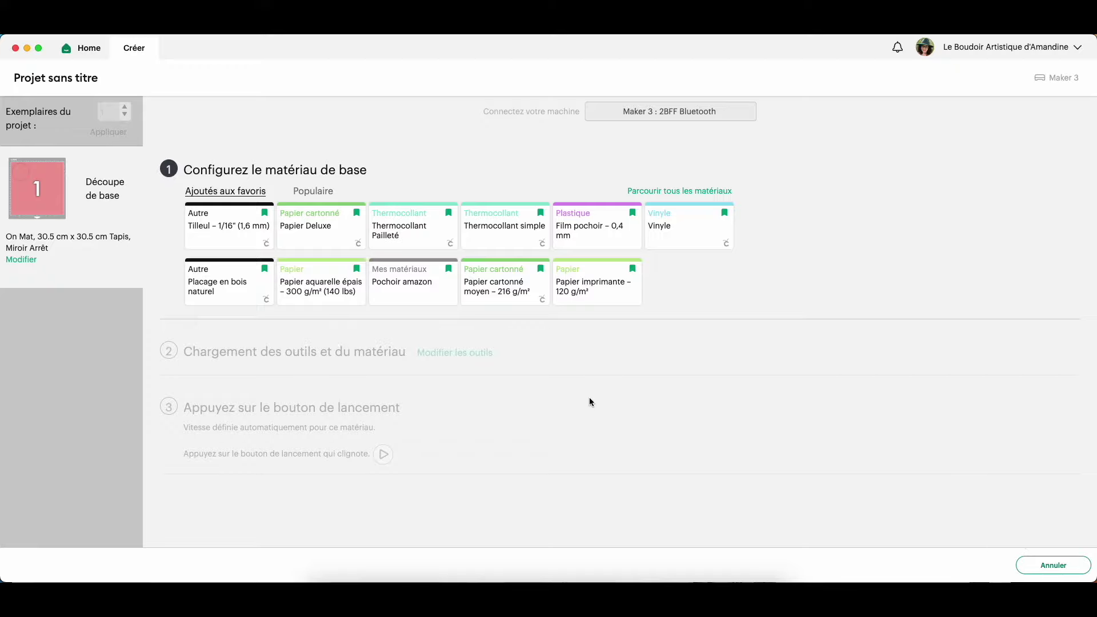
left_click(670, 193)
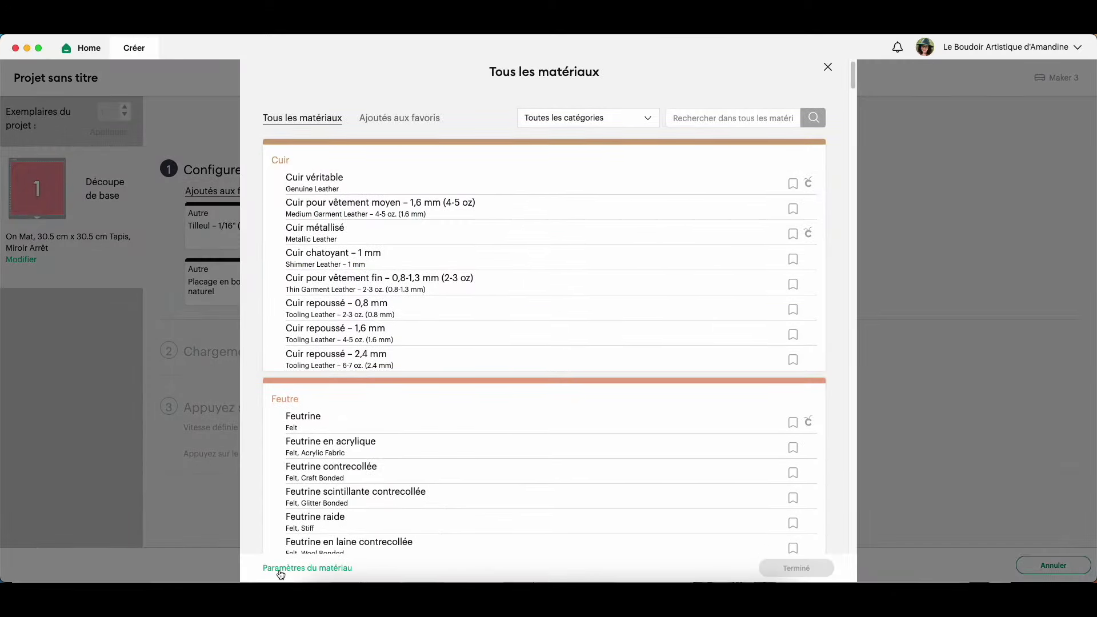
Step: Find Nouveau matos in the custom materials list, open it for editing and review its cutting pressure, multi-cut and blade settings
left_click(336, 568)
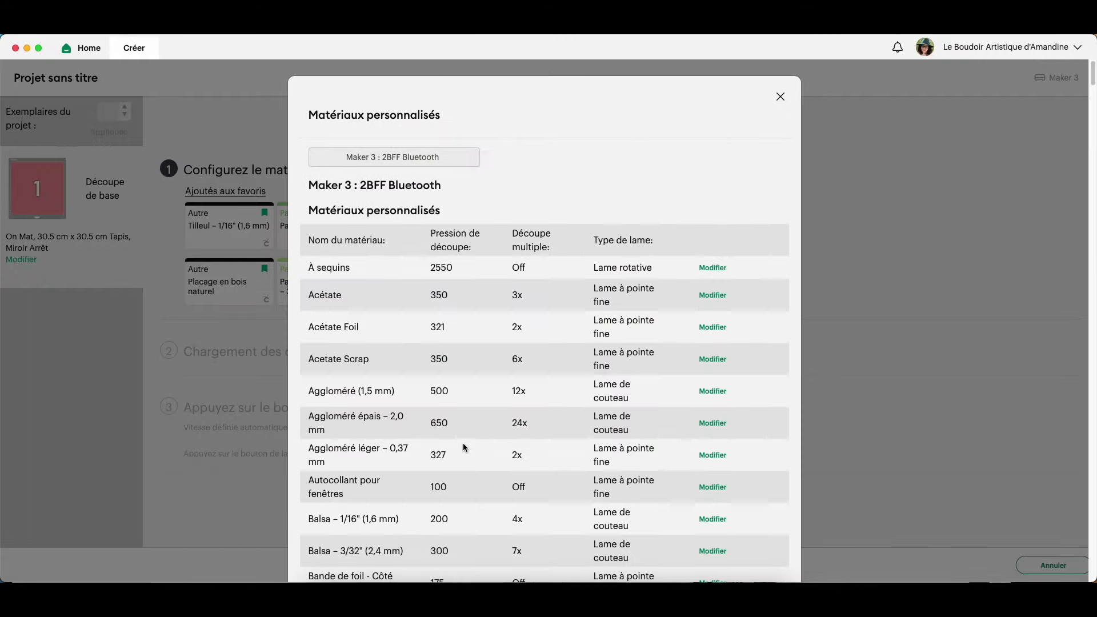
scroll(474, 460, "down", 20)
scroll(474, 461, "down", 20)
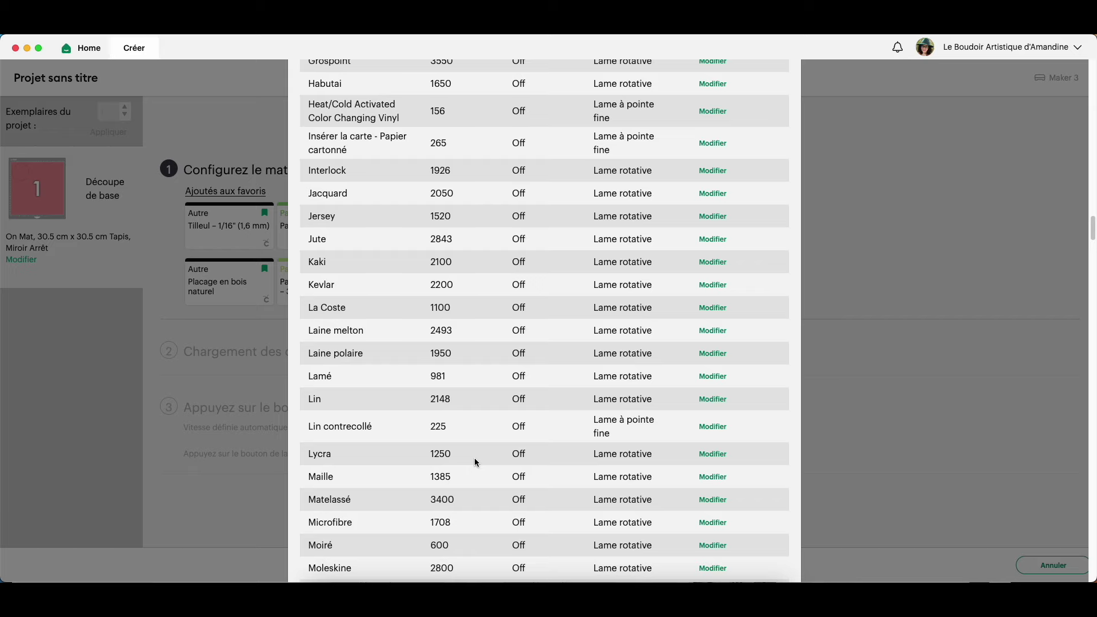
scroll(475, 459, "down", 20)
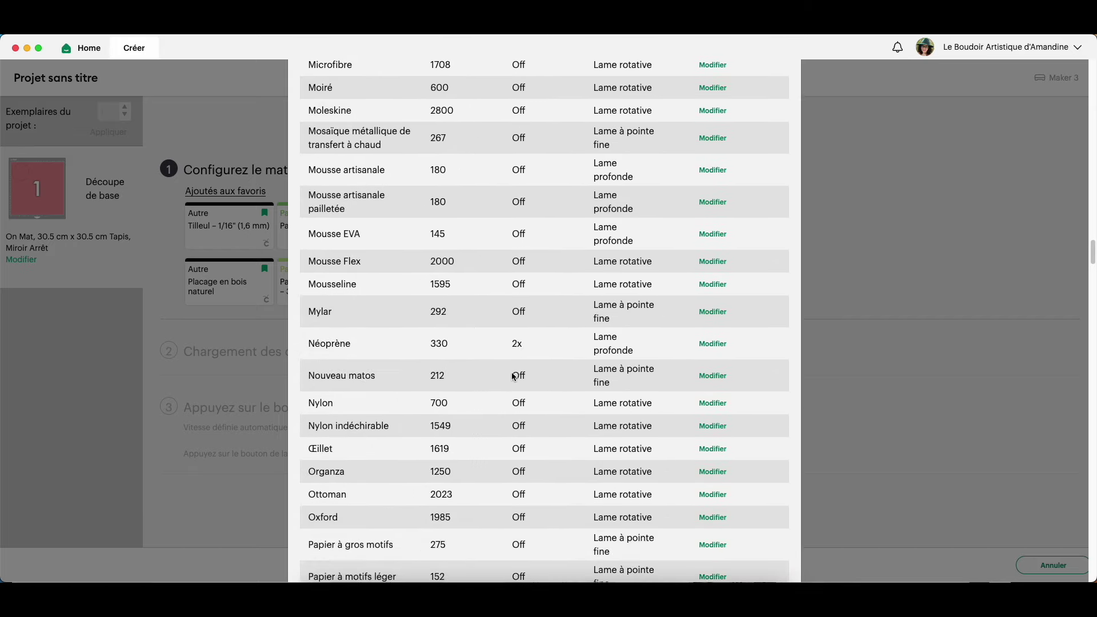
left_click(713, 376)
left_click_drag(565, 404, 583, 405)
left_click(574, 371)
left_click(567, 385)
left_click(503, 432)
Step: Compare the cutting pressures of Papier cartonné léger – 176 g/m² and Papier cartonné Kraft in the custom materials list
scroll(472, 401, "down", 10)
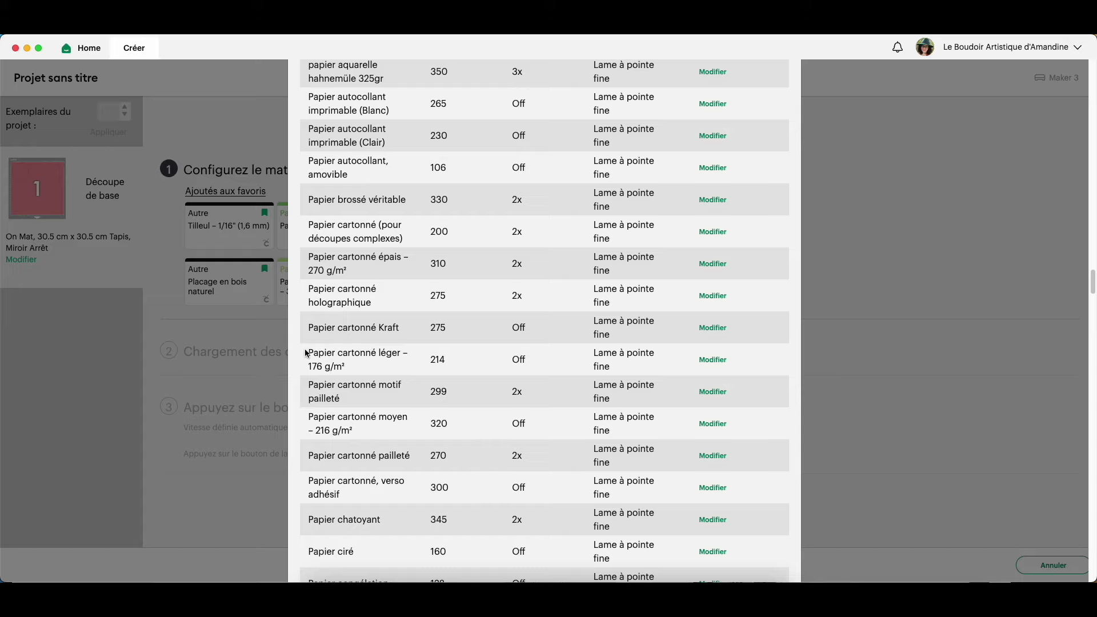
left_click_drag(308, 354, 444, 360)
left_click_drag(308, 327, 448, 331)
scroll(429, 380, "down", 5)
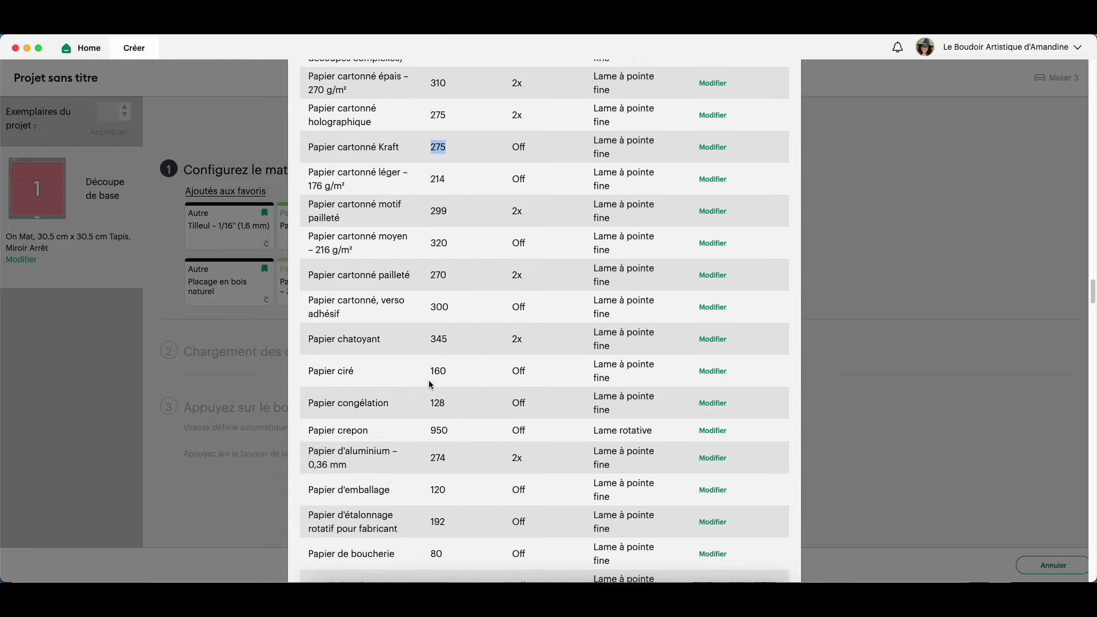
Step: Close the custom materials list and cancel the cut to return to the mat preparation
left_click(845, 371)
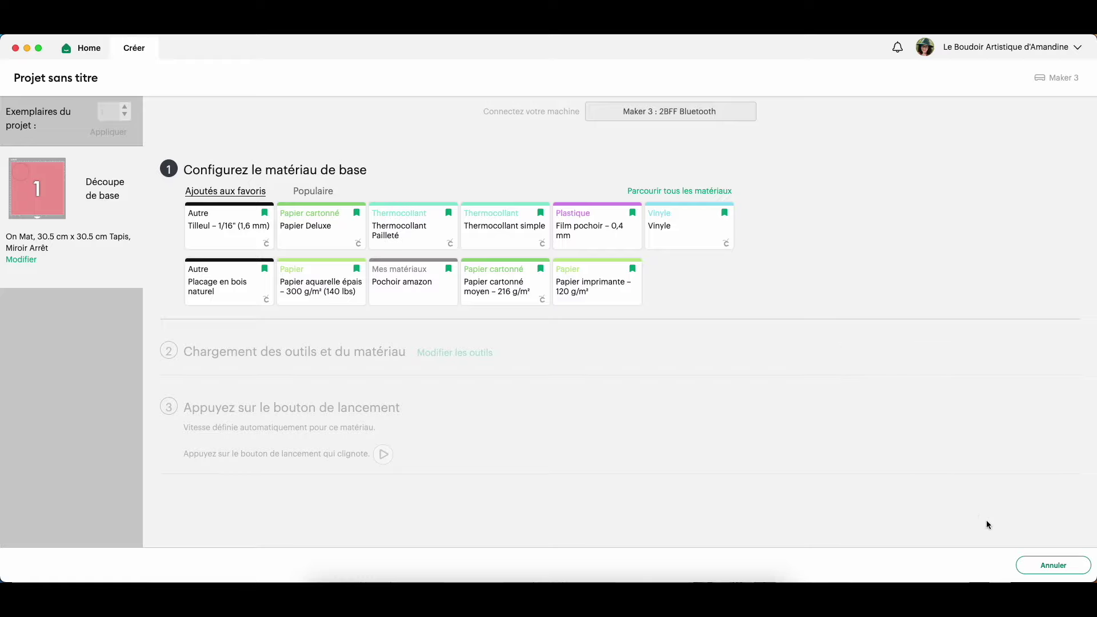
left_click(1054, 565)
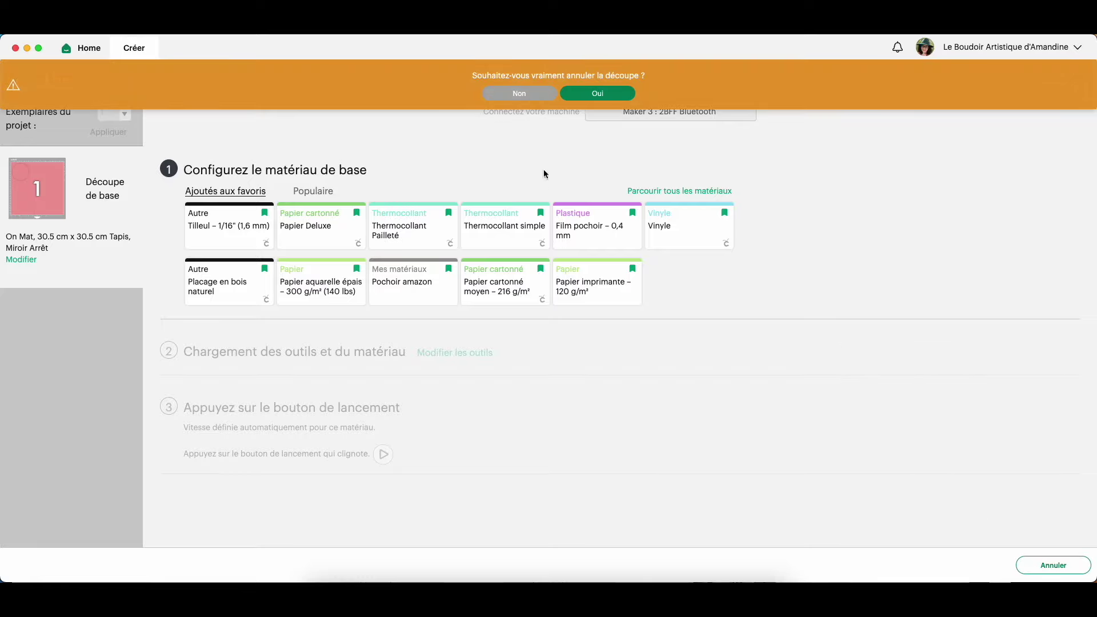
left_click(596, 92)
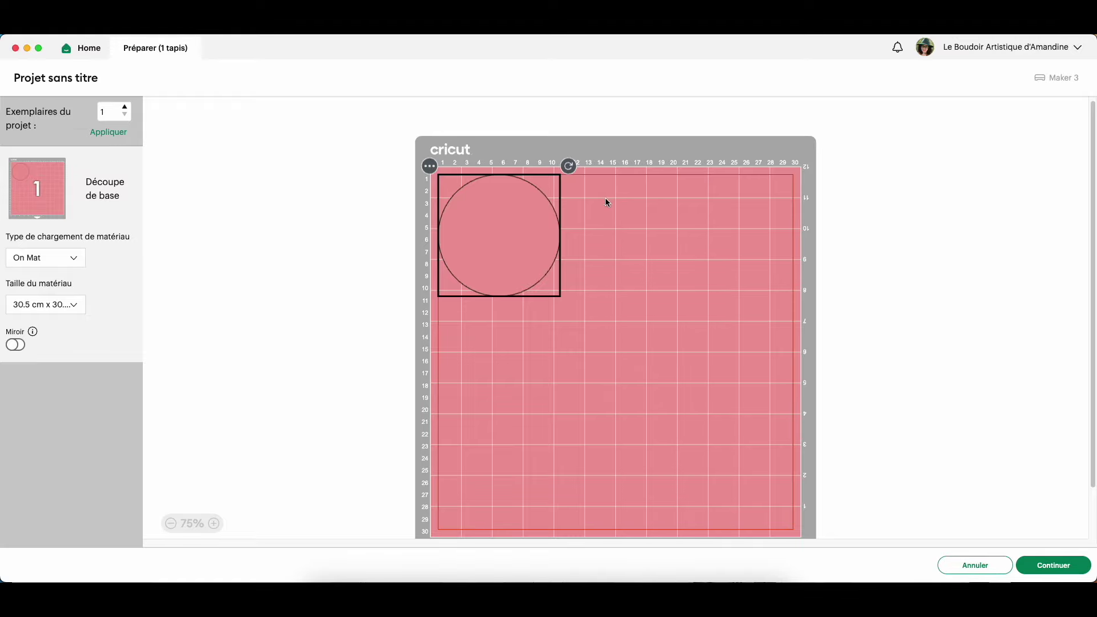